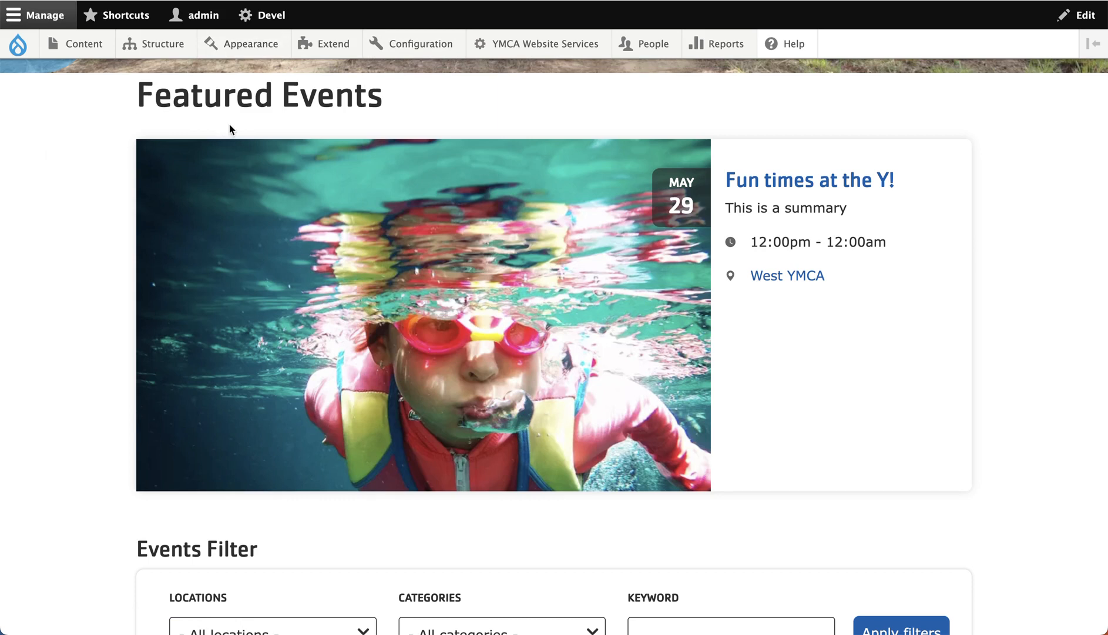
- Open the layout editor of the events landing page and hide the content preview
scroll(231, 134, down, 4)
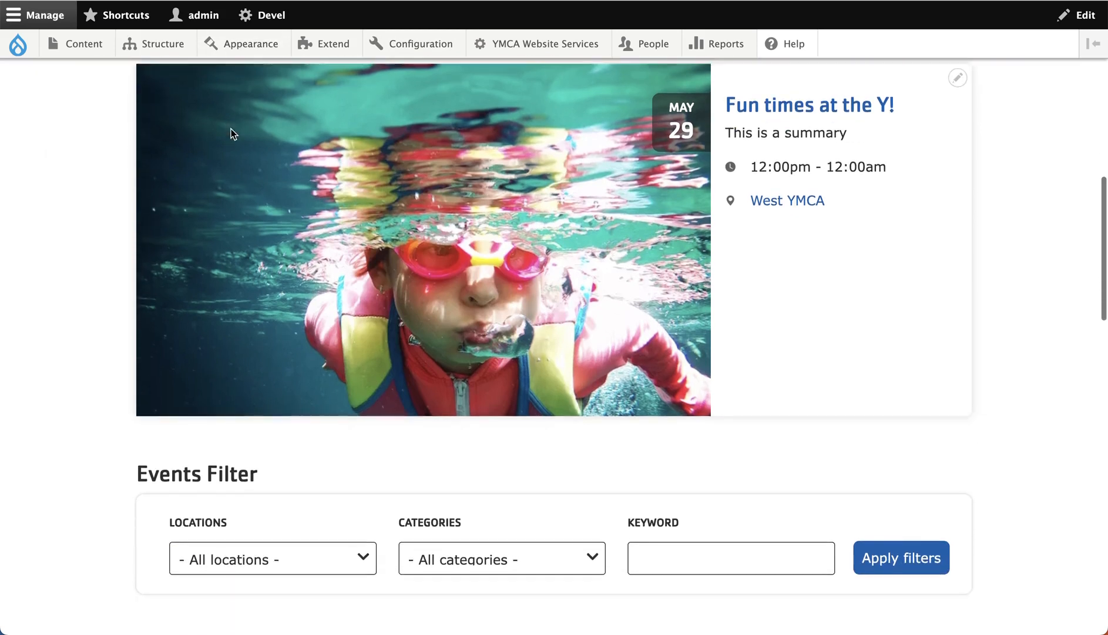
scroll(265, 278, down, 1)
scroll(268, 279, down, 3)
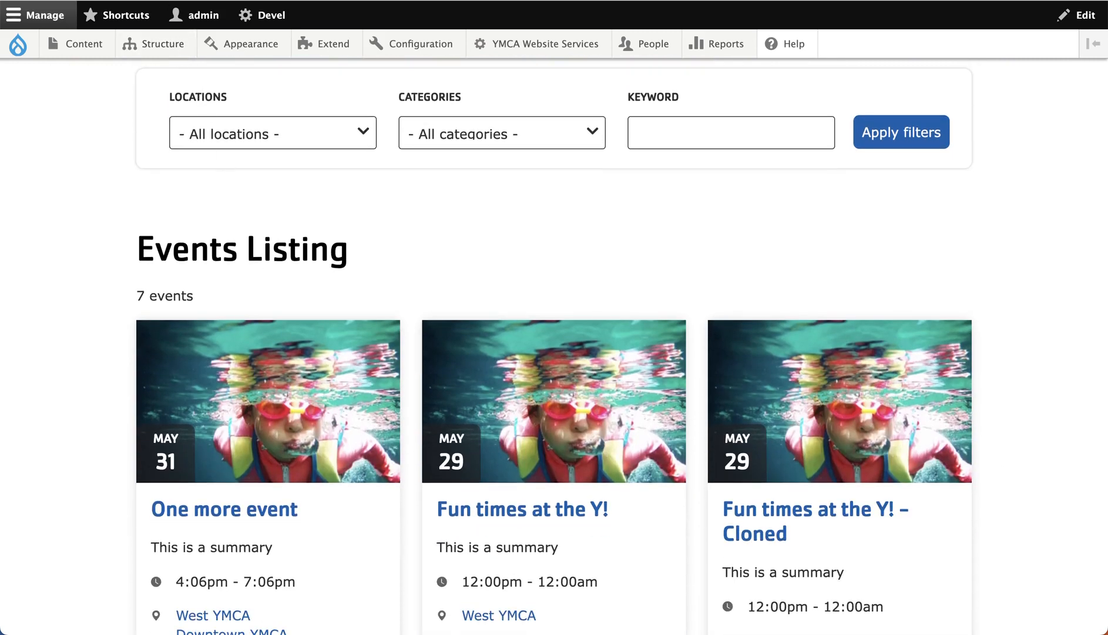
click(147, 1)
scroll(288, 112, up, 18)
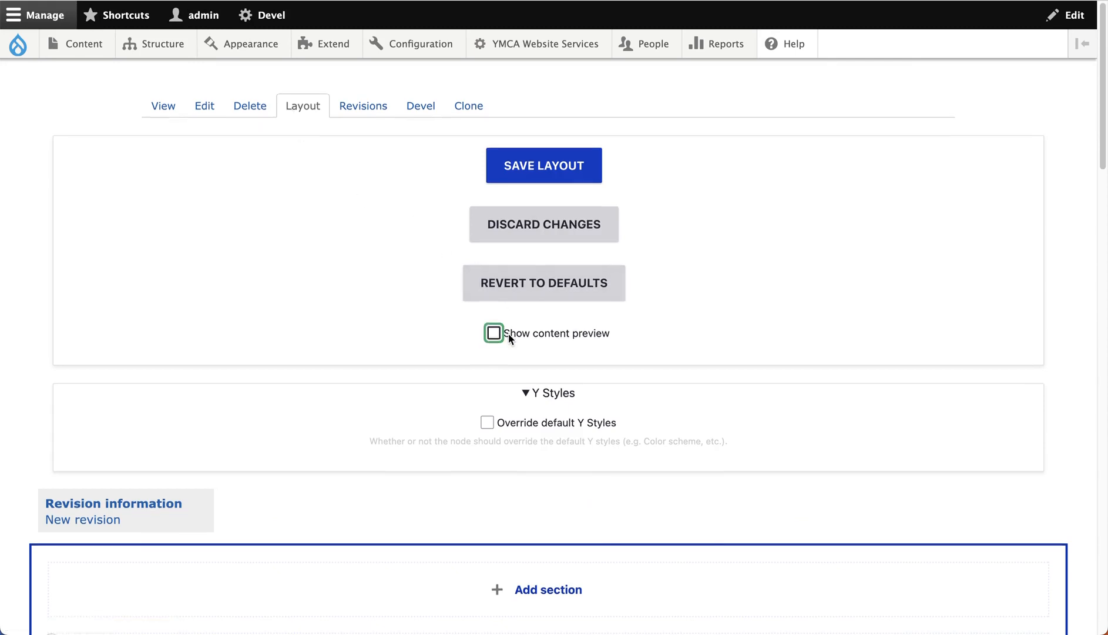
scroll(508, 334, down, 20)
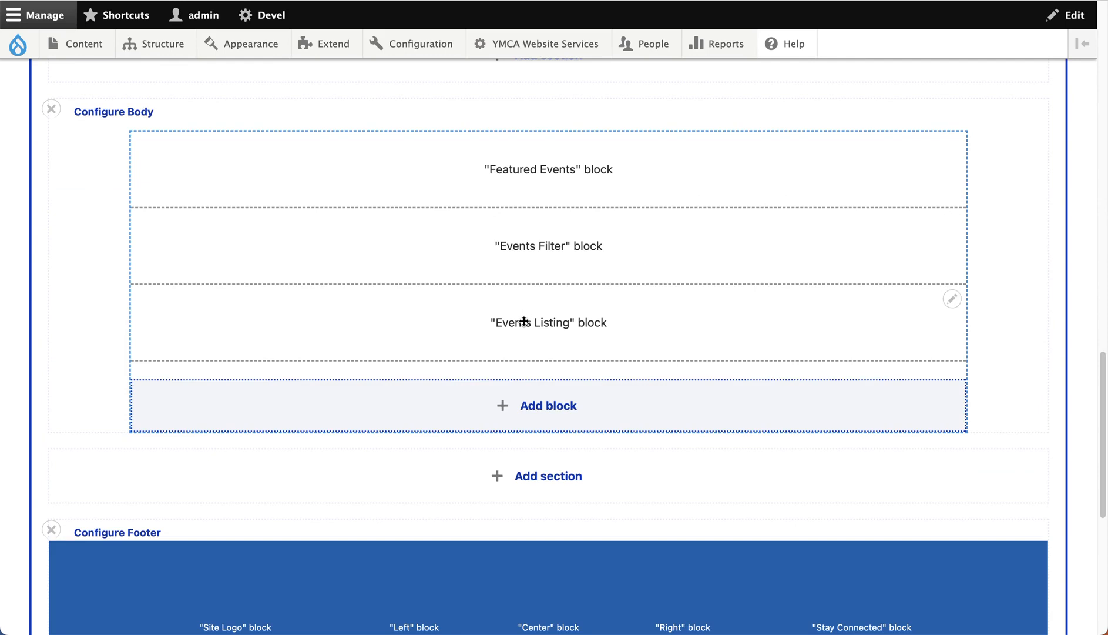
- Browse the custom block types available for the Body section, and re-enable the content preview
click(540, 399)
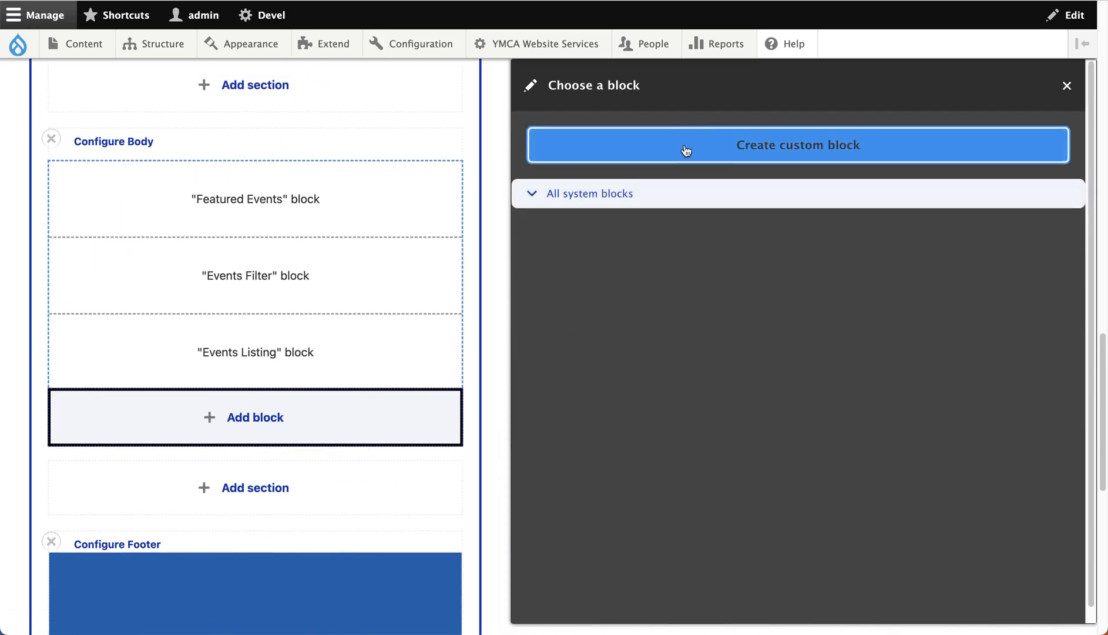
click(688, 155)
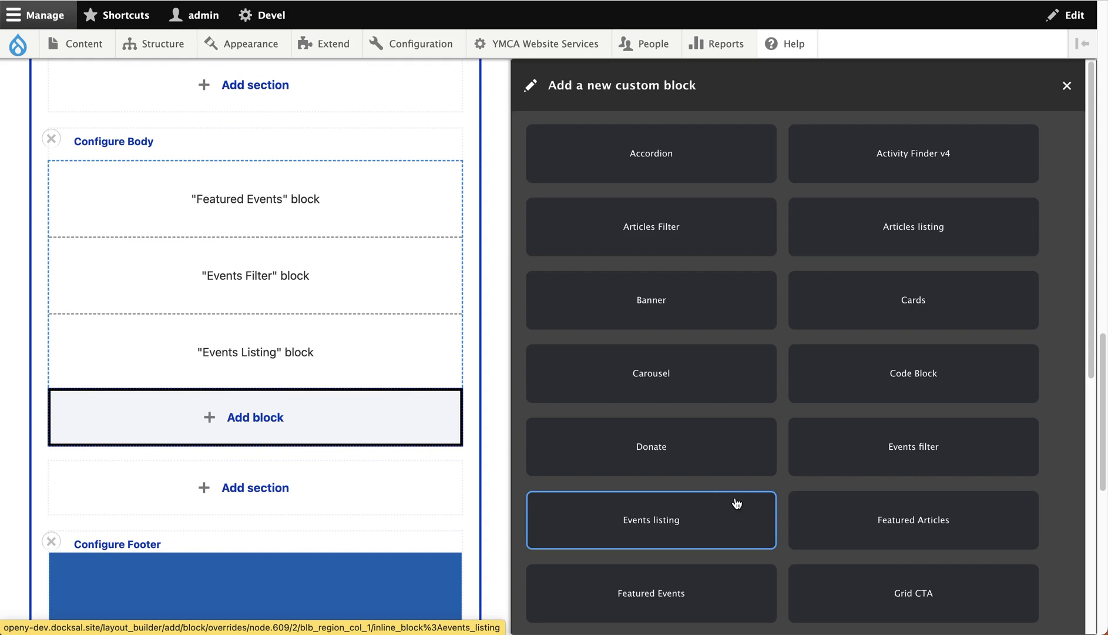
click(520, 339)
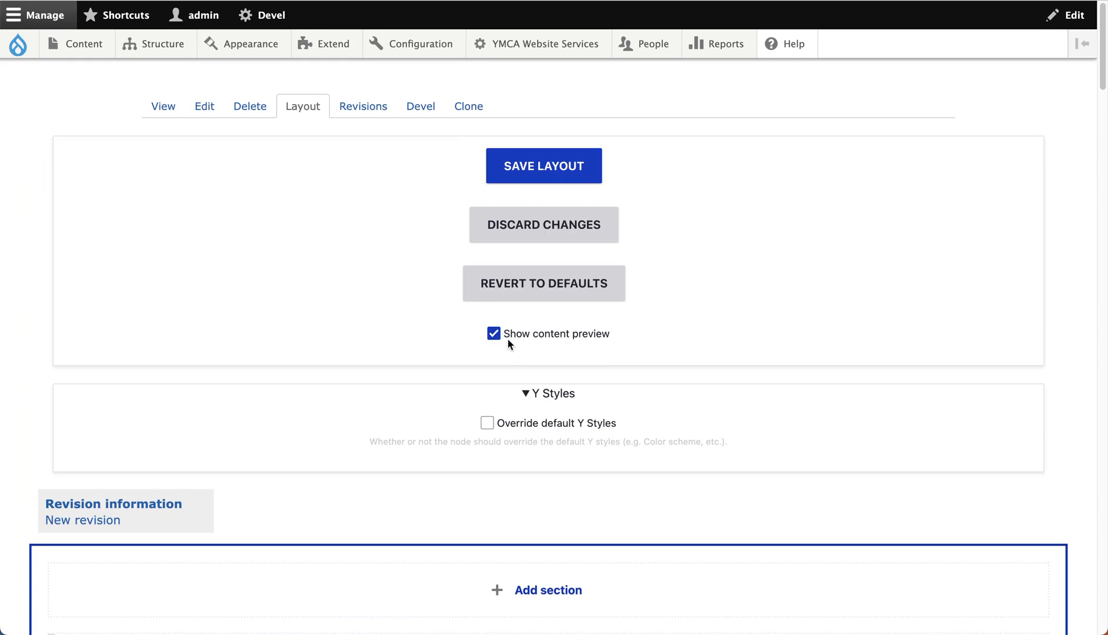
- Configure the Featured Events block with "Fun times at the Y! (594)" as its first manual selection item, and update the block
scroll(508, 341, down, 15)
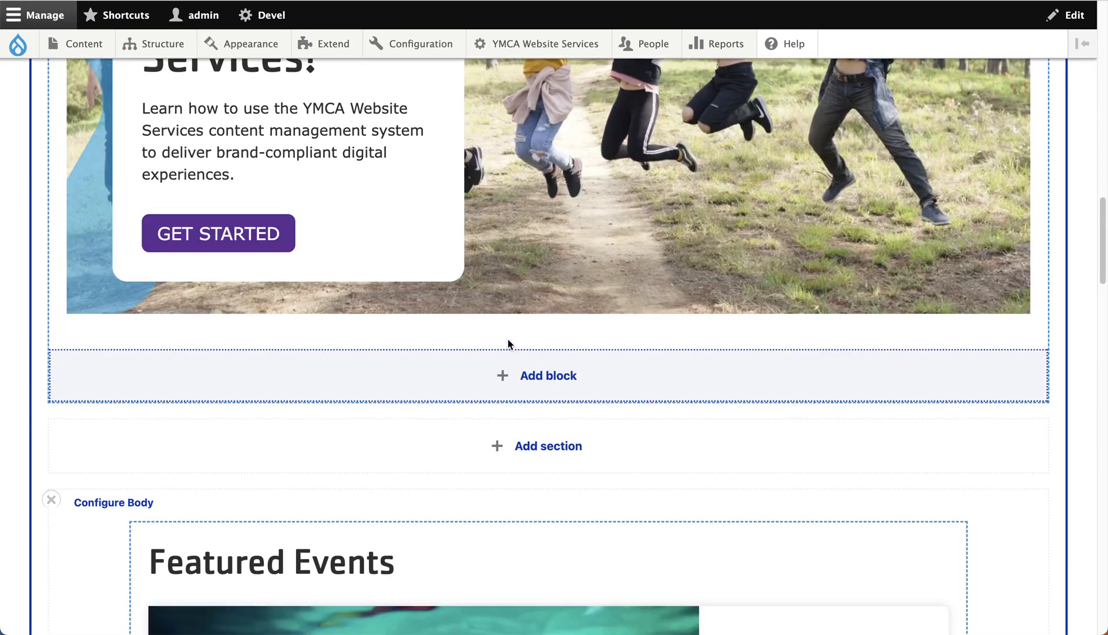
scroll(508, 343, down, 6)
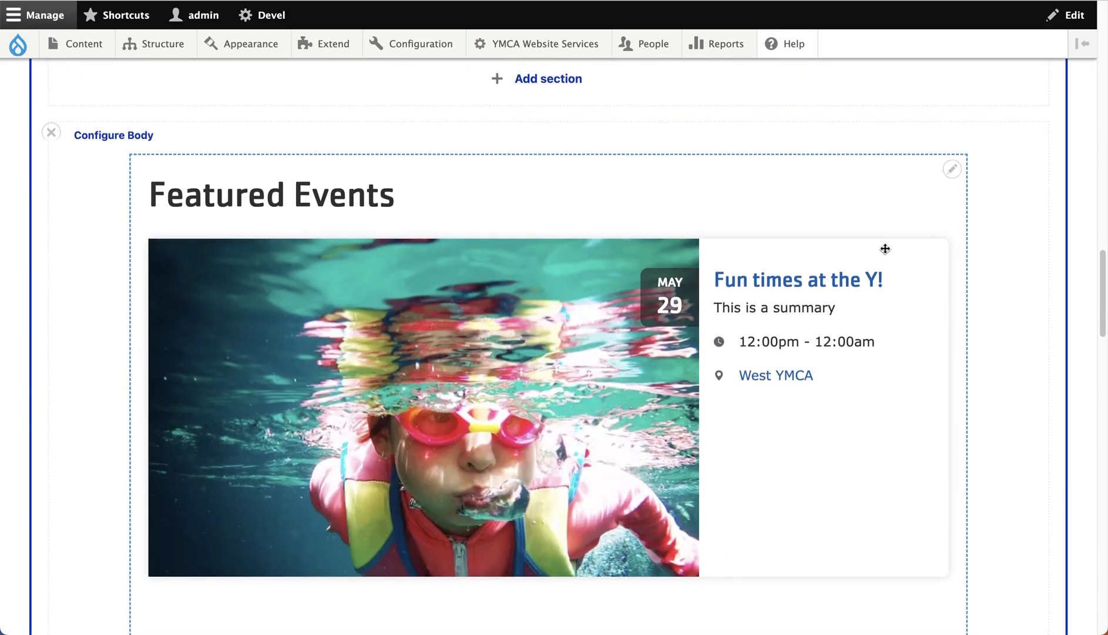
click(951, 171)
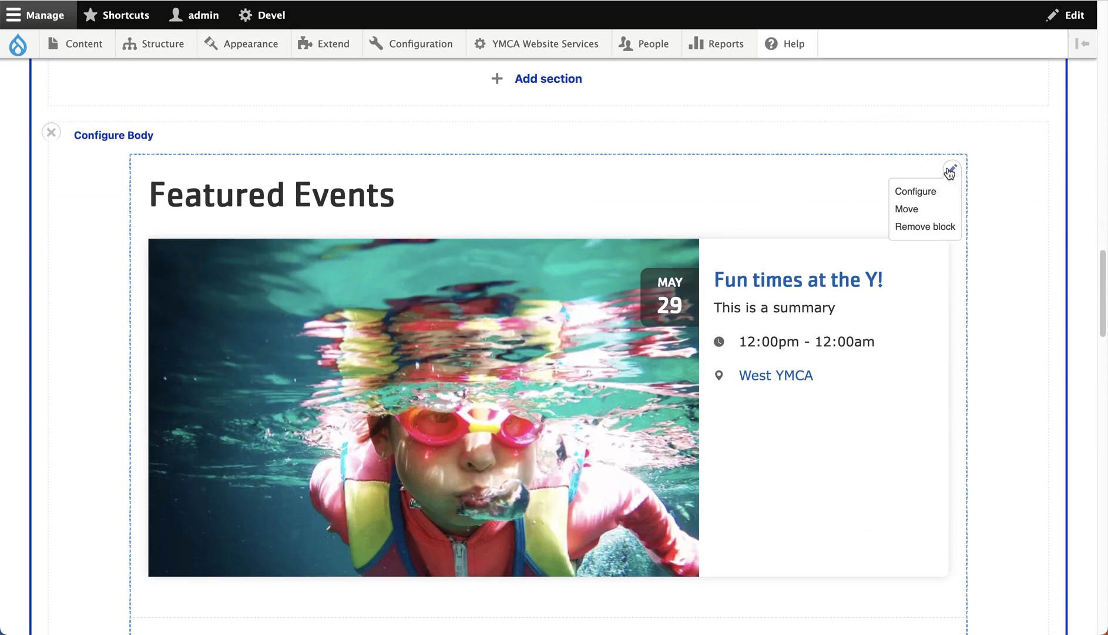
click(937, 196)
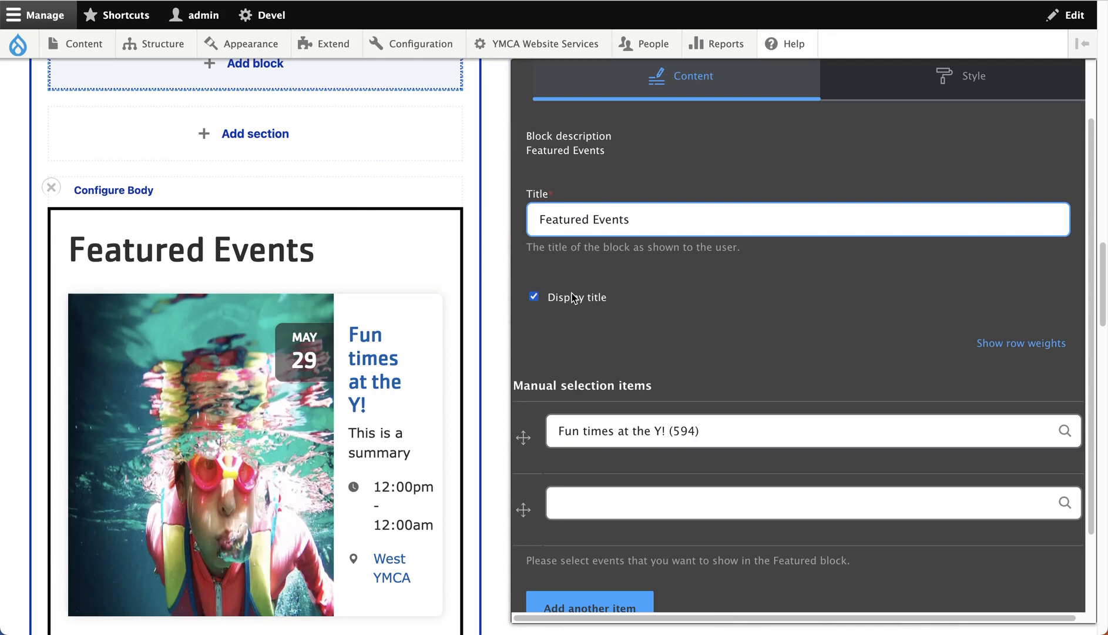
scroll(572, 293, down, 2)
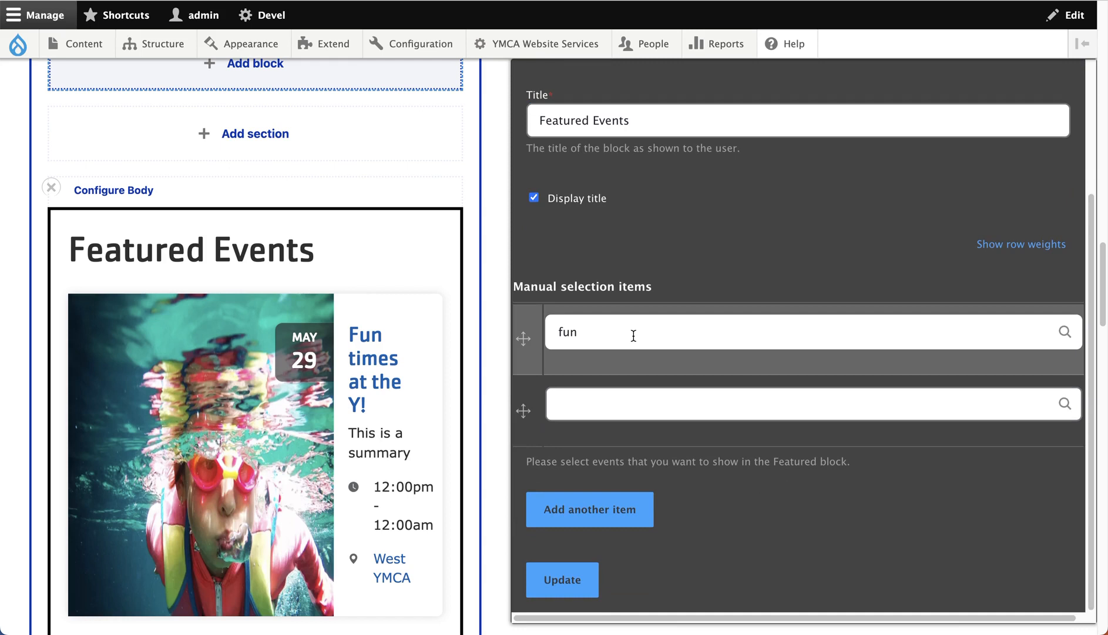
click(633, 336)
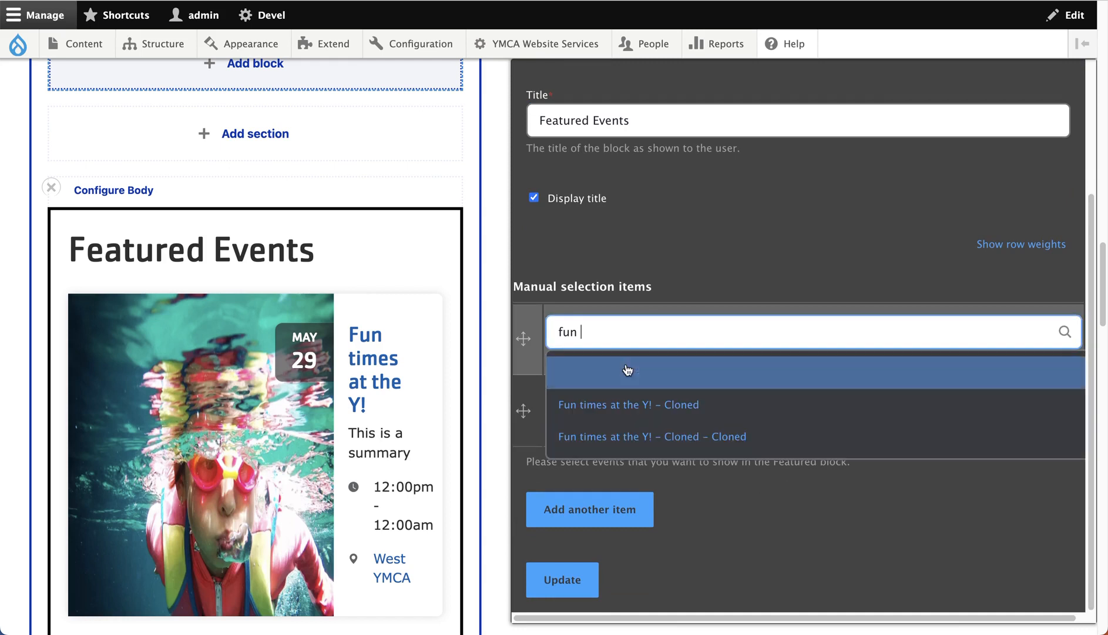
click(627, 372)
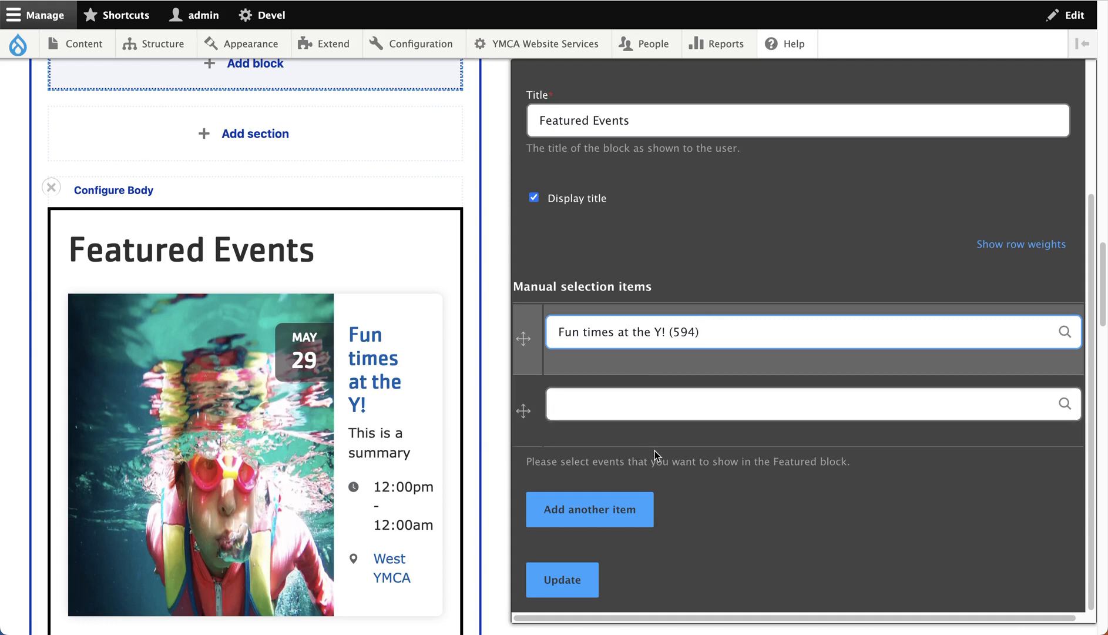
click(586, 575)
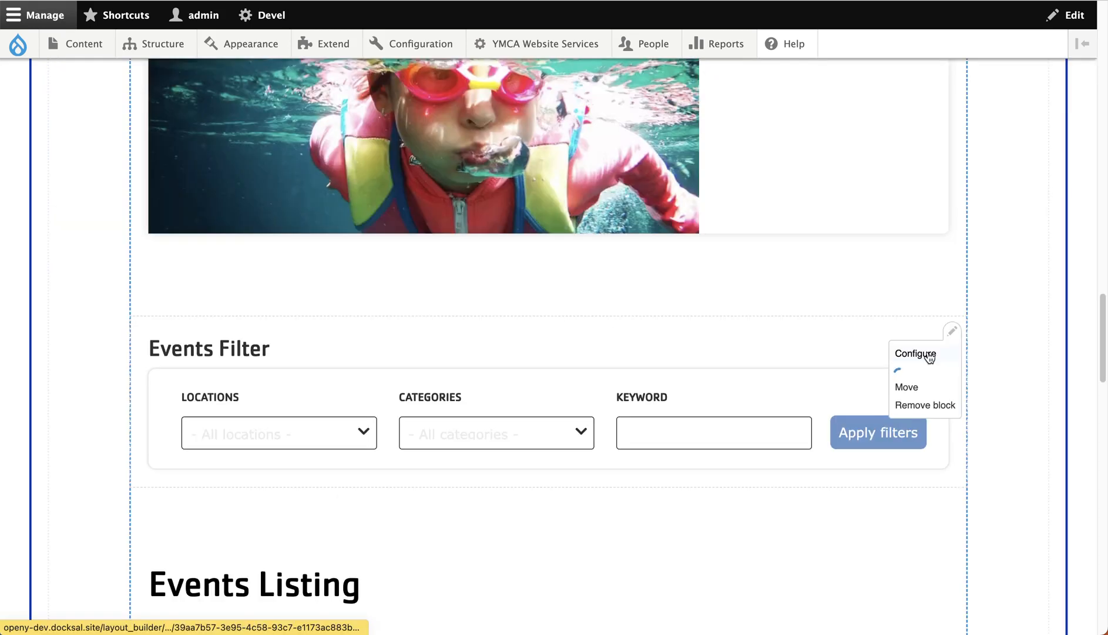
- Inspect the configuration of the Events Filter and Events Listing blocks, and close it without changes
click(928, 352)
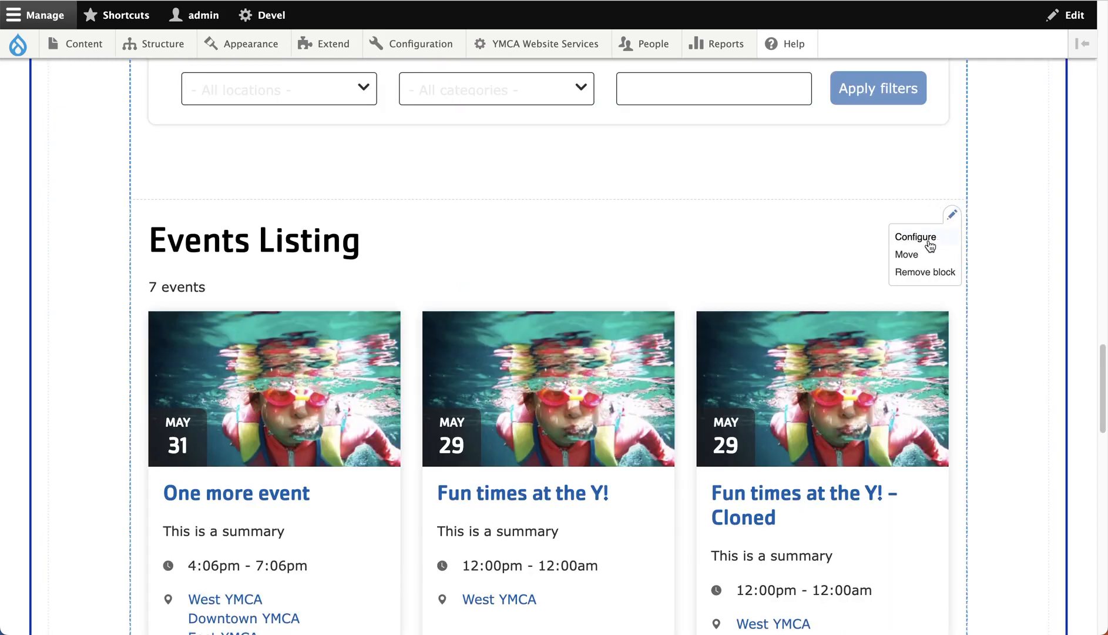
click(929, 238)
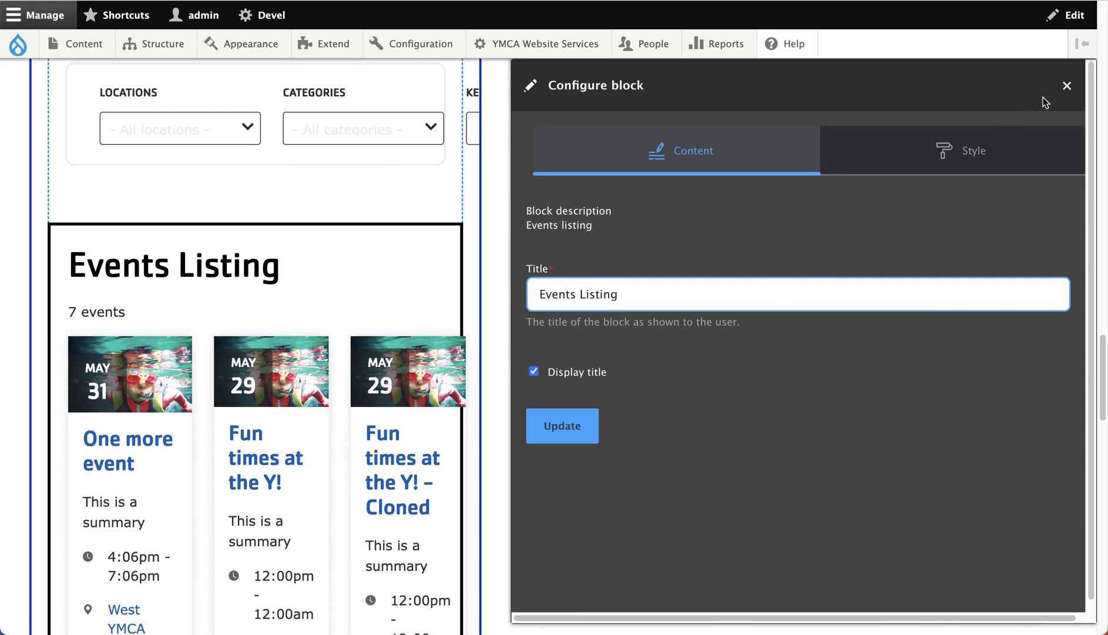
click(1067, 86)
- Save the layout of the events landing page
scroll(430, 262, down, 10)
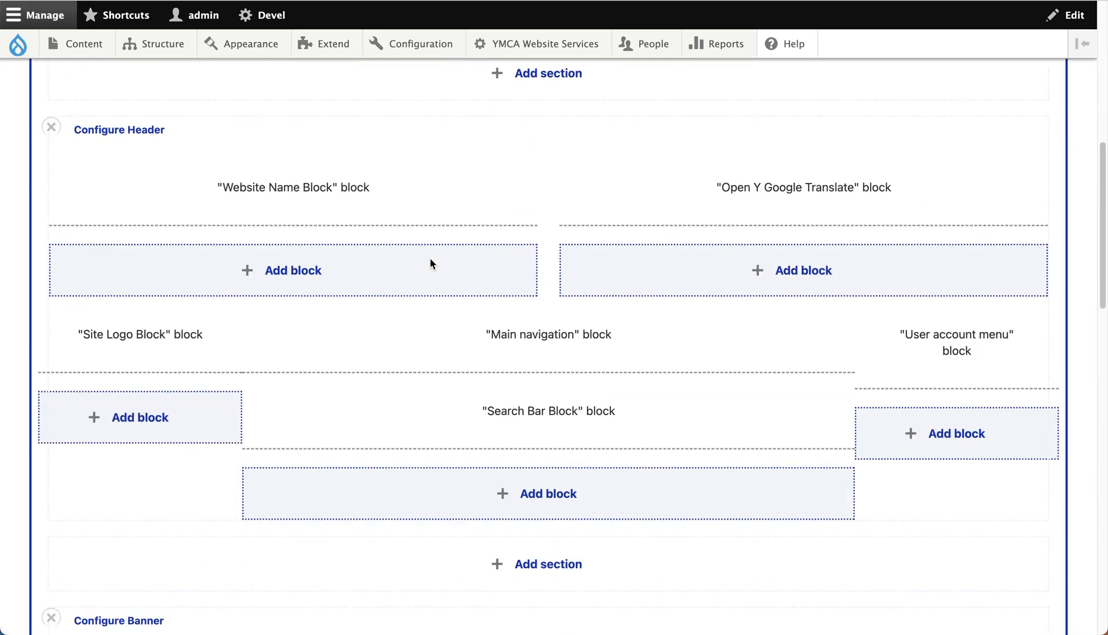
scroll(431, 263, down, 10)
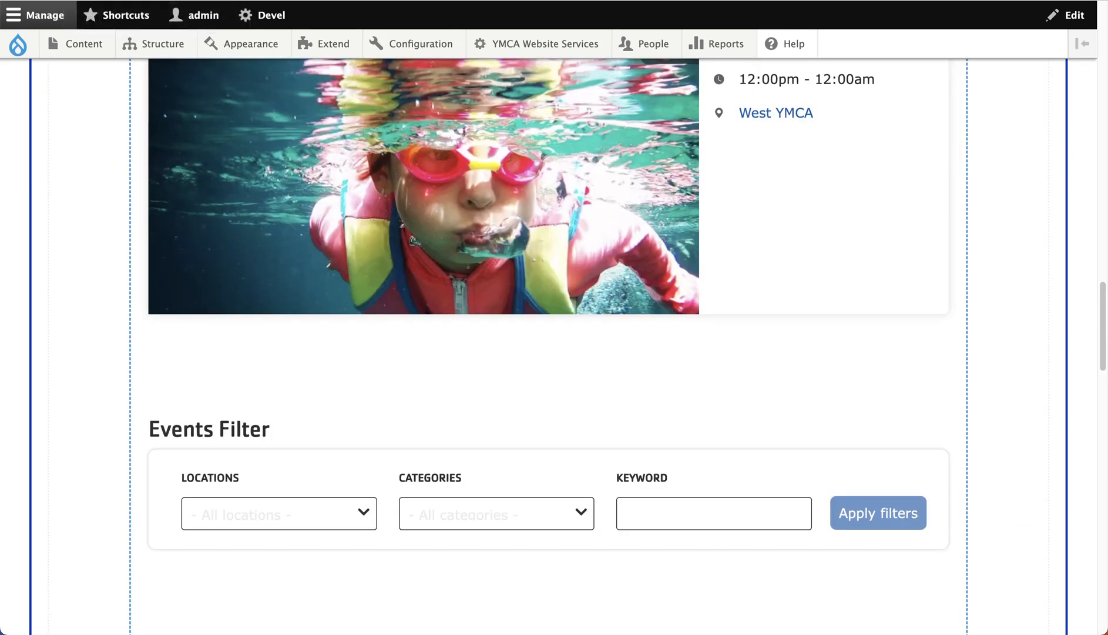
scroll(387, 296, up, 10)
scroll(387, 294, up, 10)
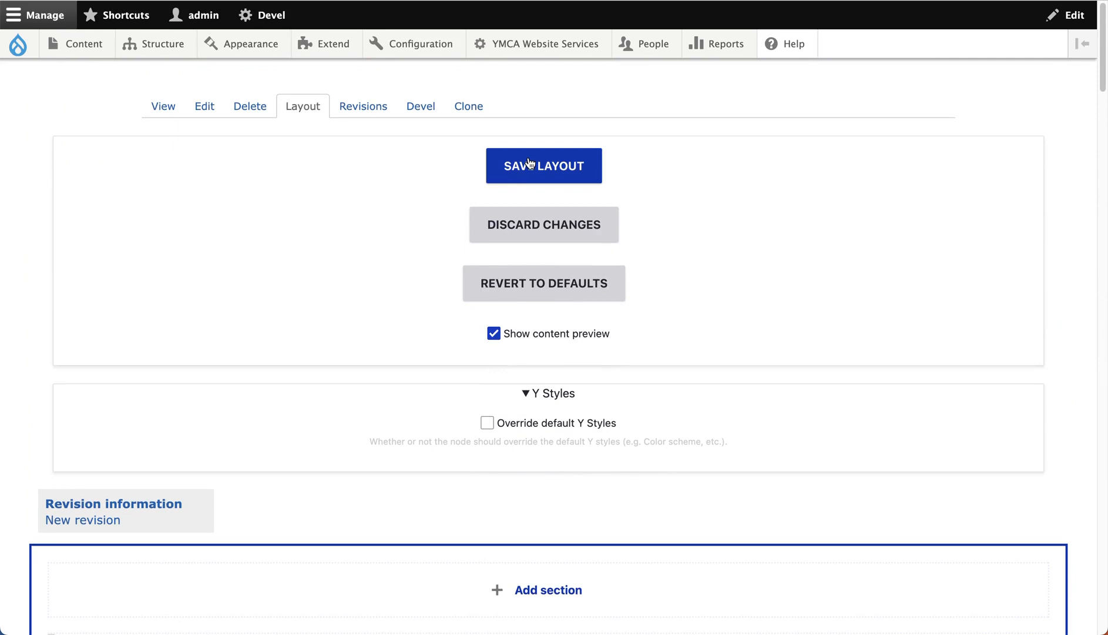
click(530, 165)
- Examine the Featured Events, Events Filter and Events Listing blocks on the saved page
scroll(329, 208, up, 10)
scroll(341, 214, down, 1)
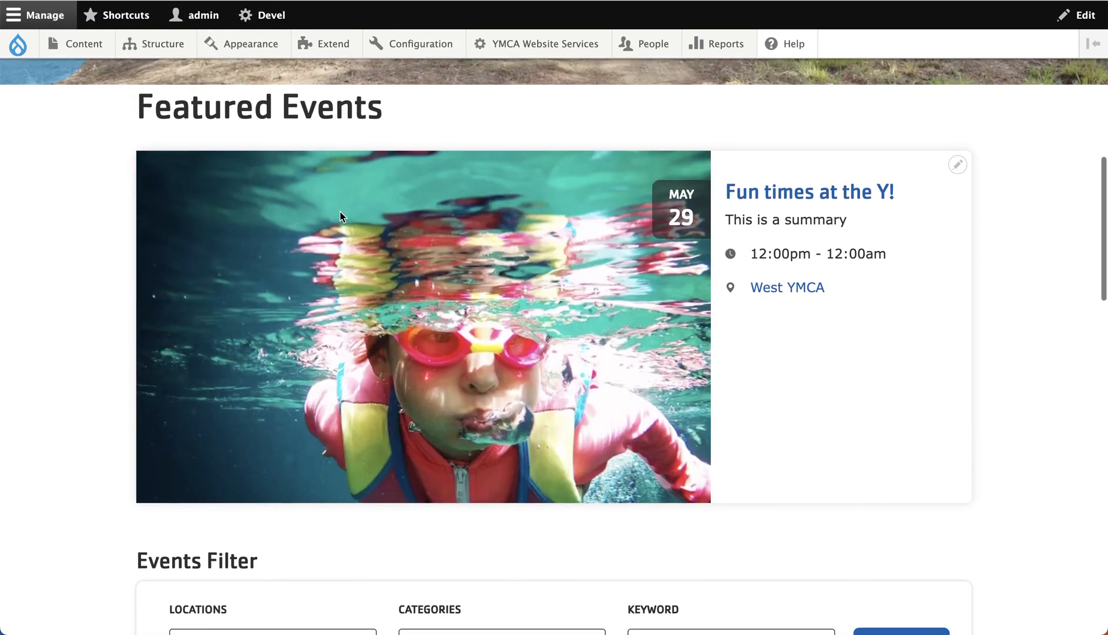
scroll(336, 158, down, 6)
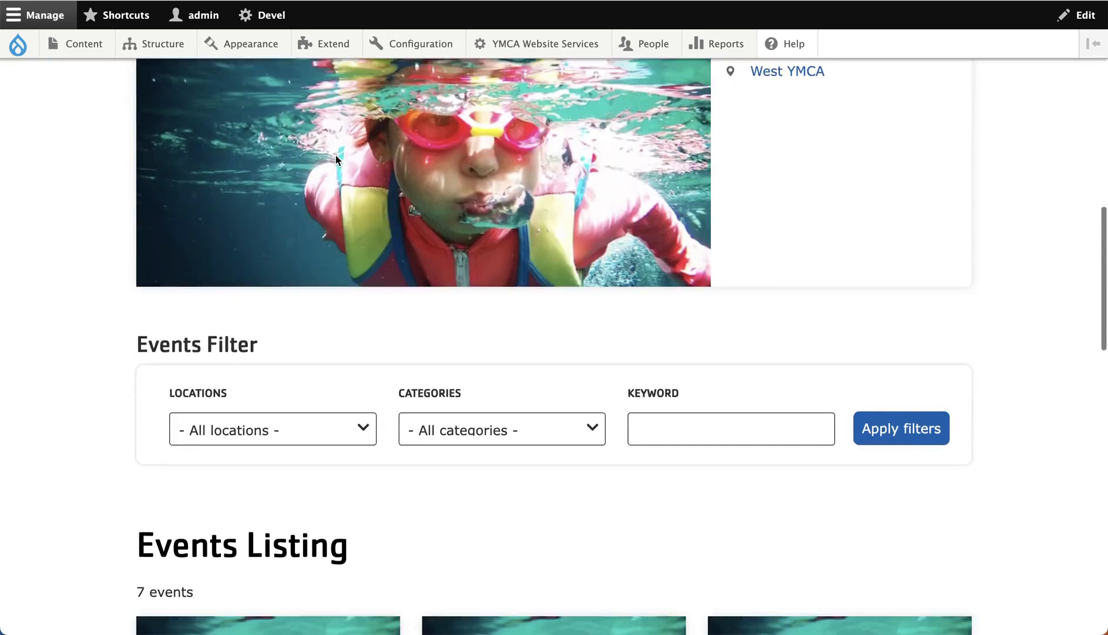
scroll(317, 232, down, 4)
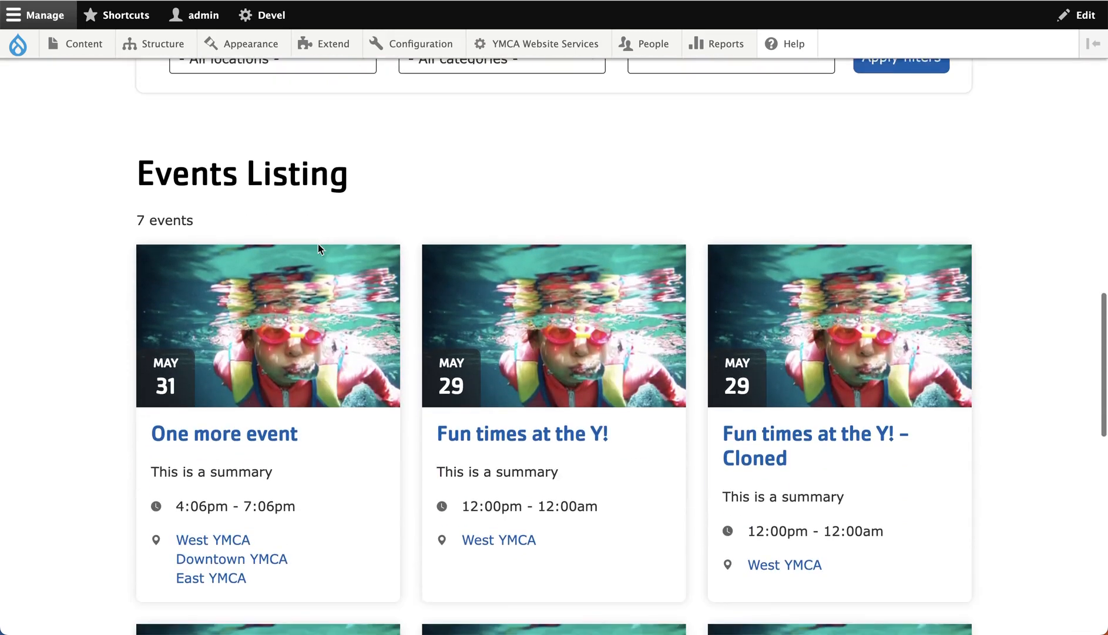
scroll(340, 226, up, 10)
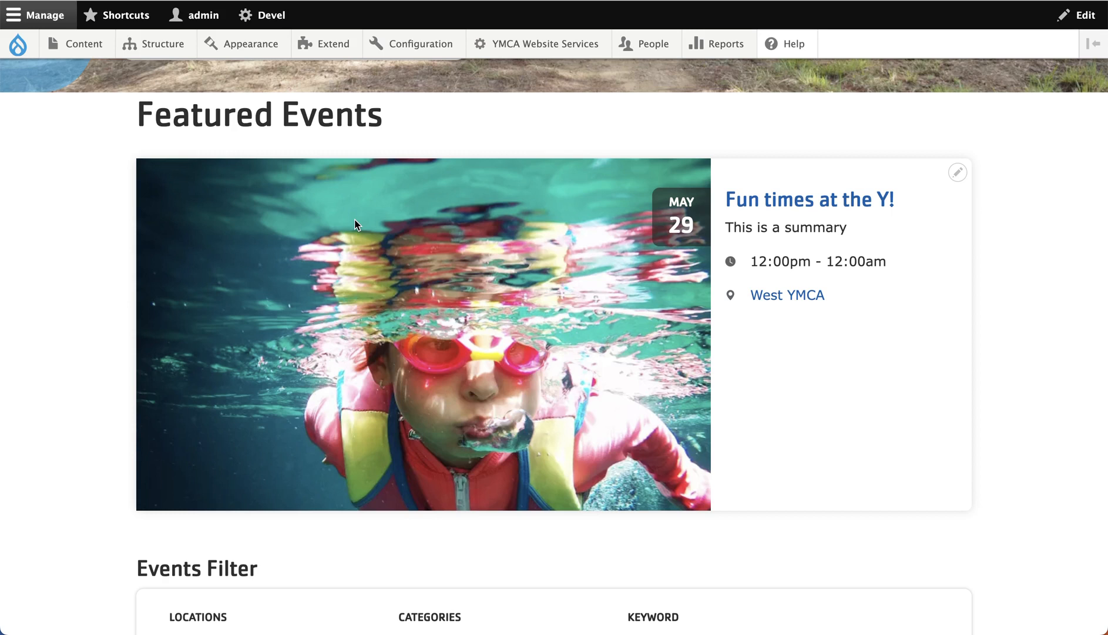
scroll(355, 219, down, 6)
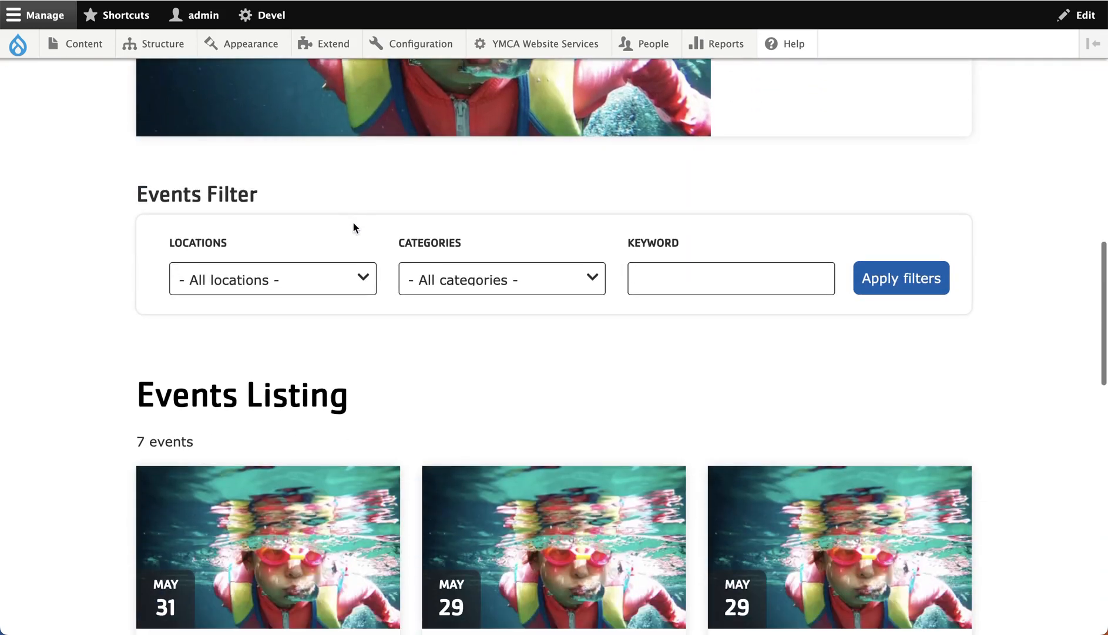
- View the location and category options of the Events Filter without choosing any
click(351, 274)
click(437, 280)
click(447, 276)
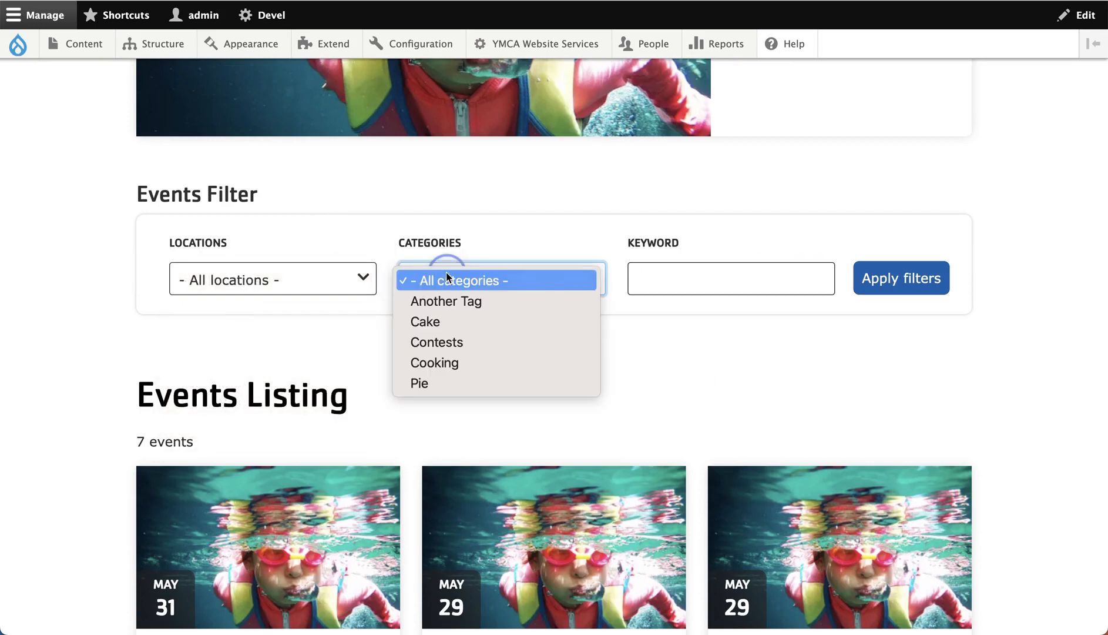
click(486, 238)
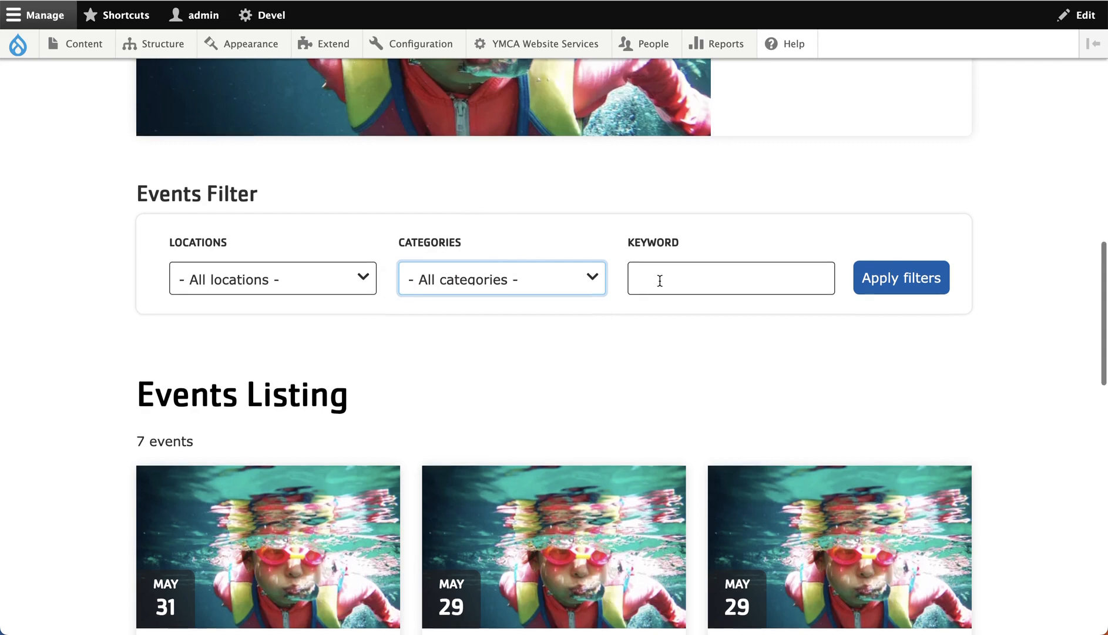
- Examine the event cards in the Events Listing and load the remaining events
scroll(659, 282, down, 4)
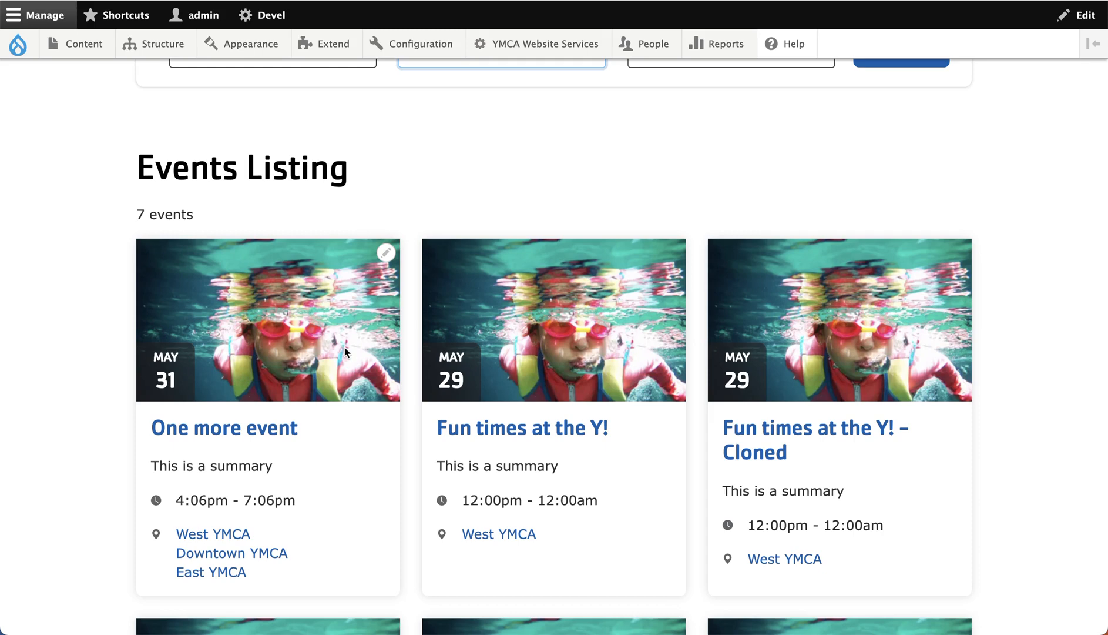
scroll(346, 347, up, 1)
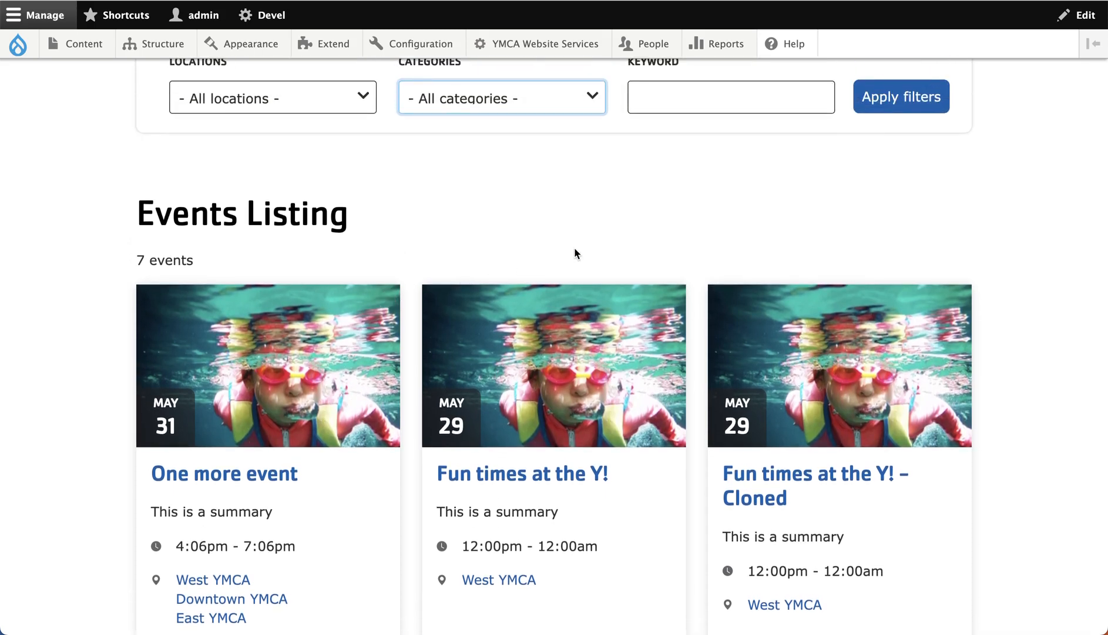
scroll(567, 185, down, 10)
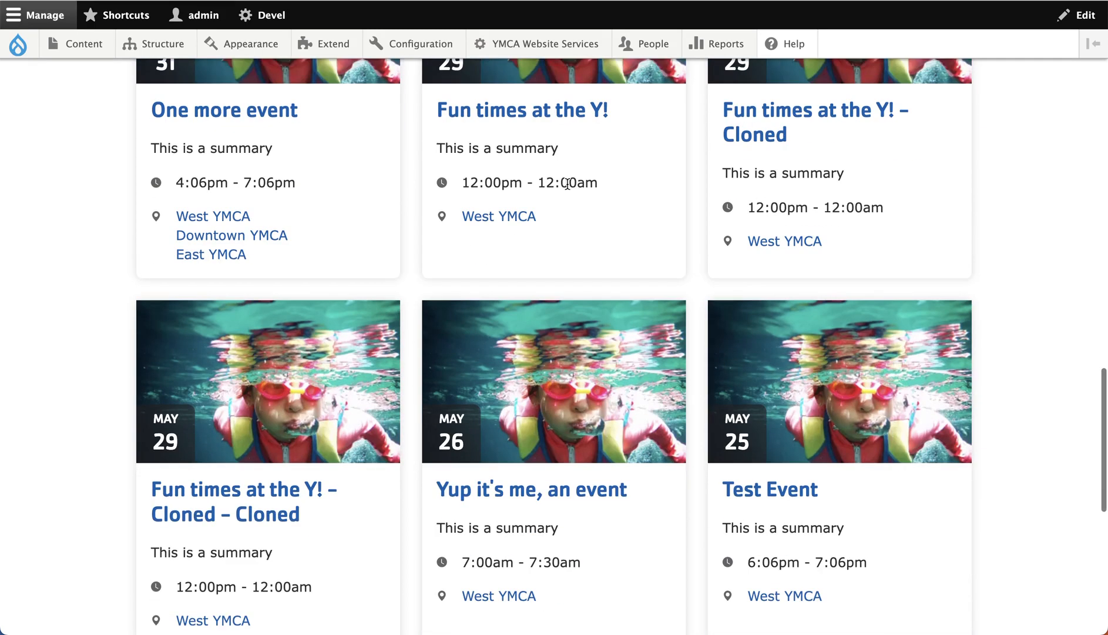
scroll(567, 185, up, 1)
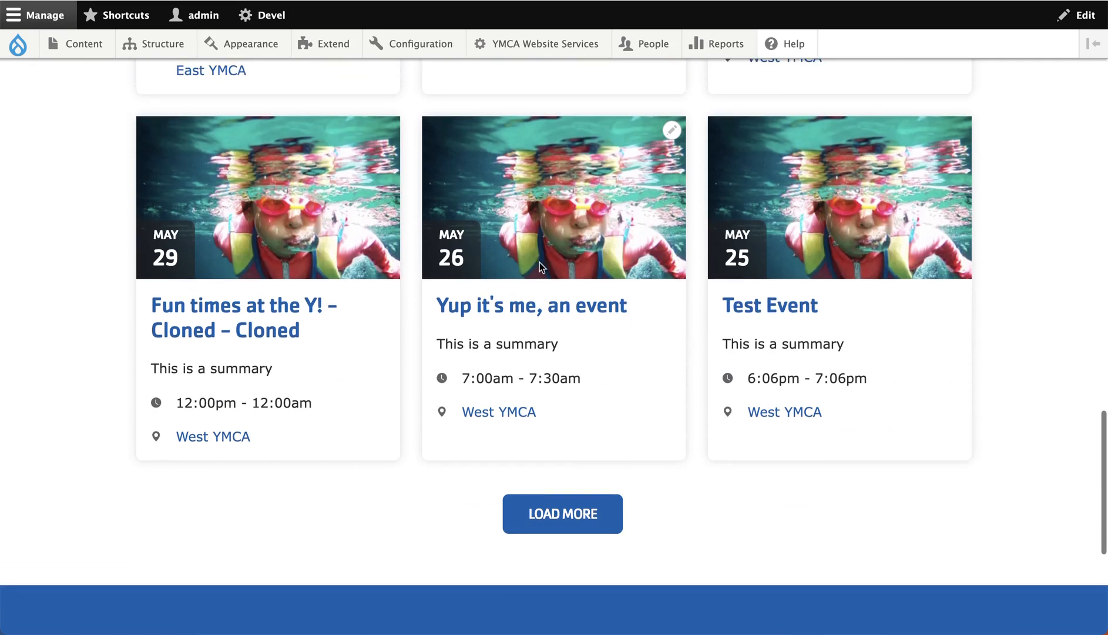
click(531, 515)
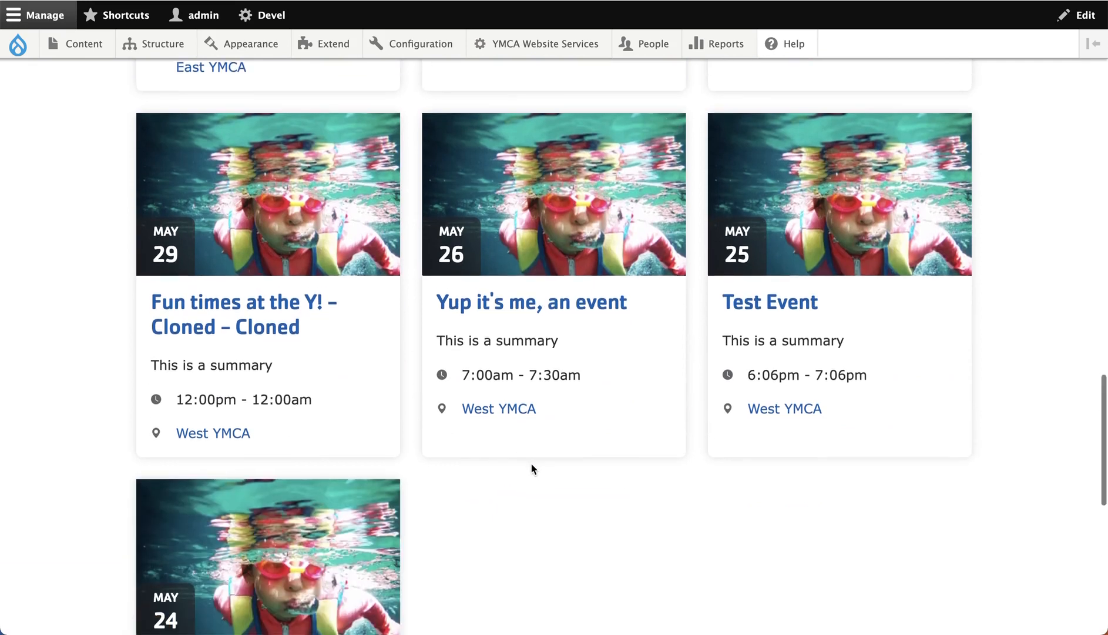
scroll(532, 469, down, 4)
scroll(532, 468, up, 10)
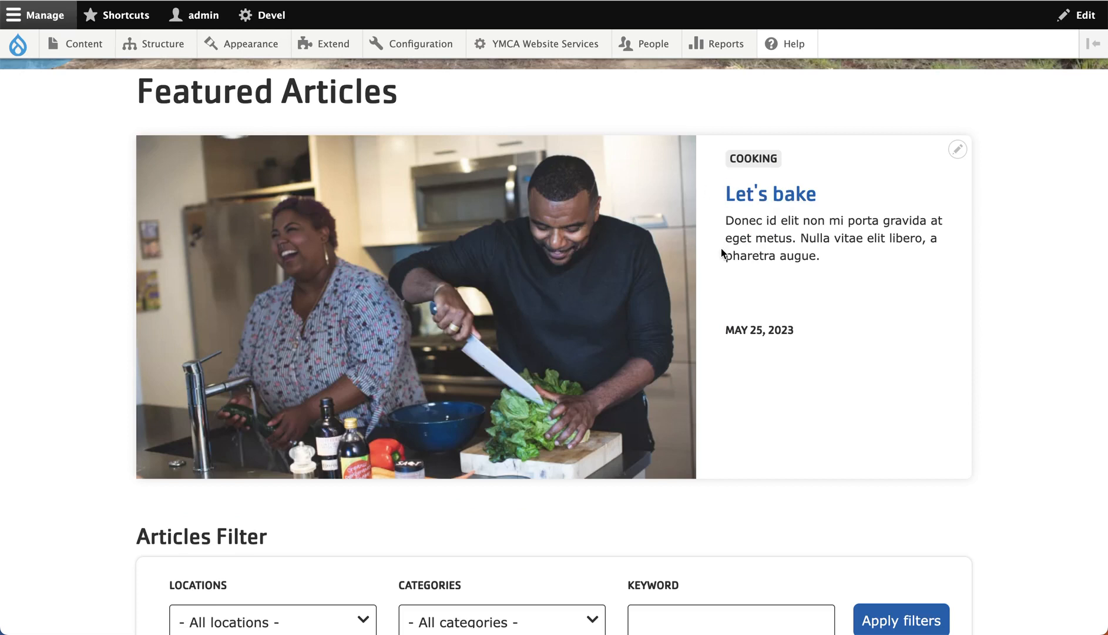
- Examine the Featured Articles, Articles Filter and Articles Listing blocks on the articles page
scroll(721, 247, down, 4)
scroll(721, 254, down, 2)
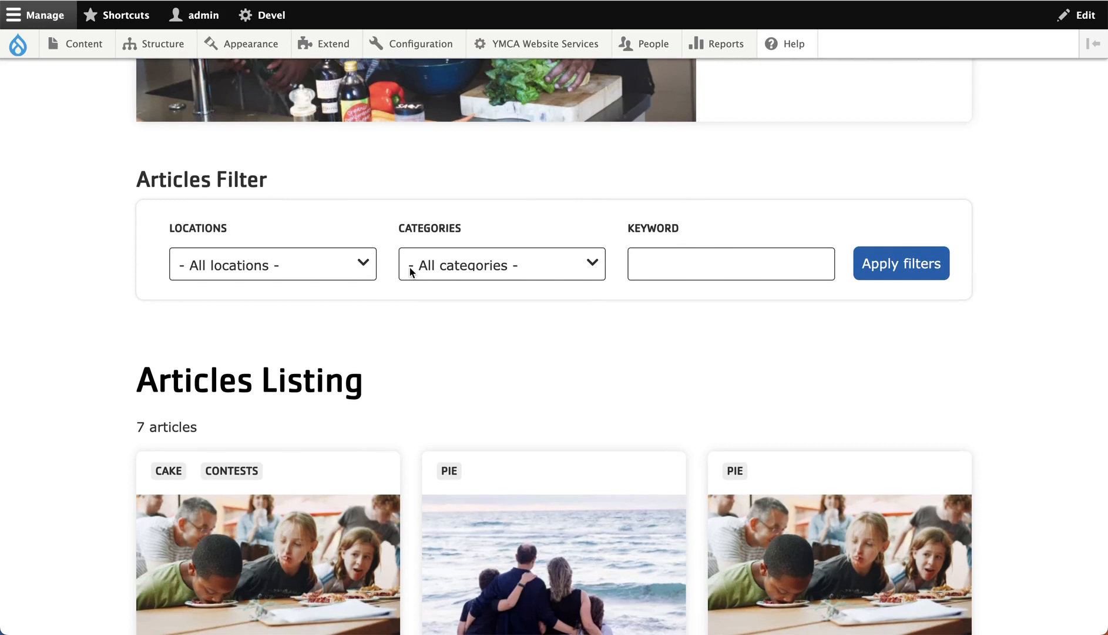
scroll(412, 271, down, 4)
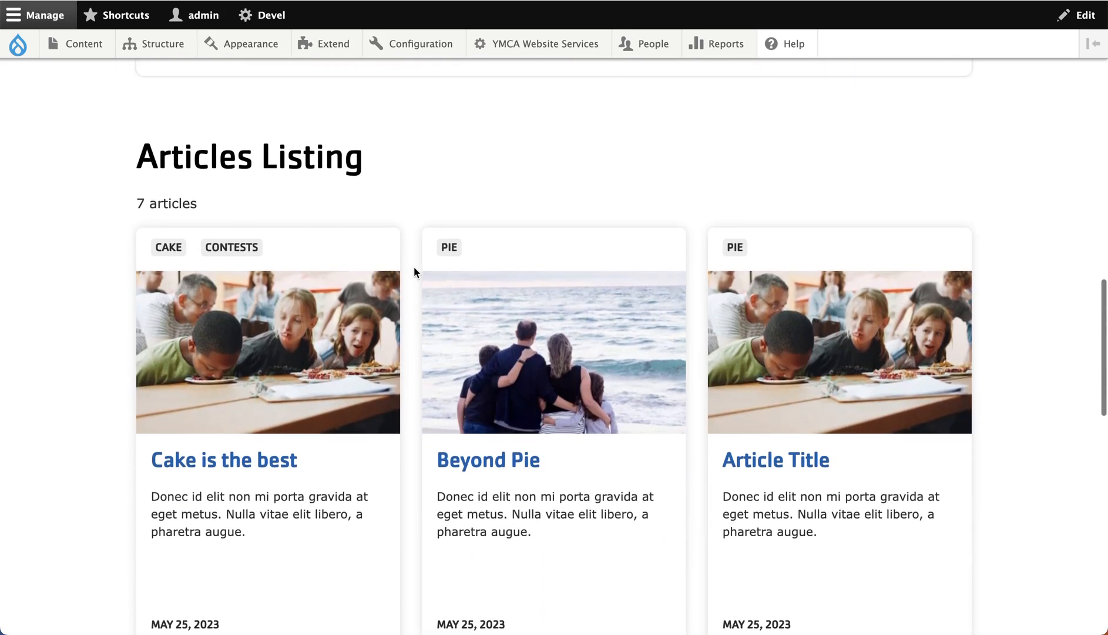
scroll(414, 271, down, 1)
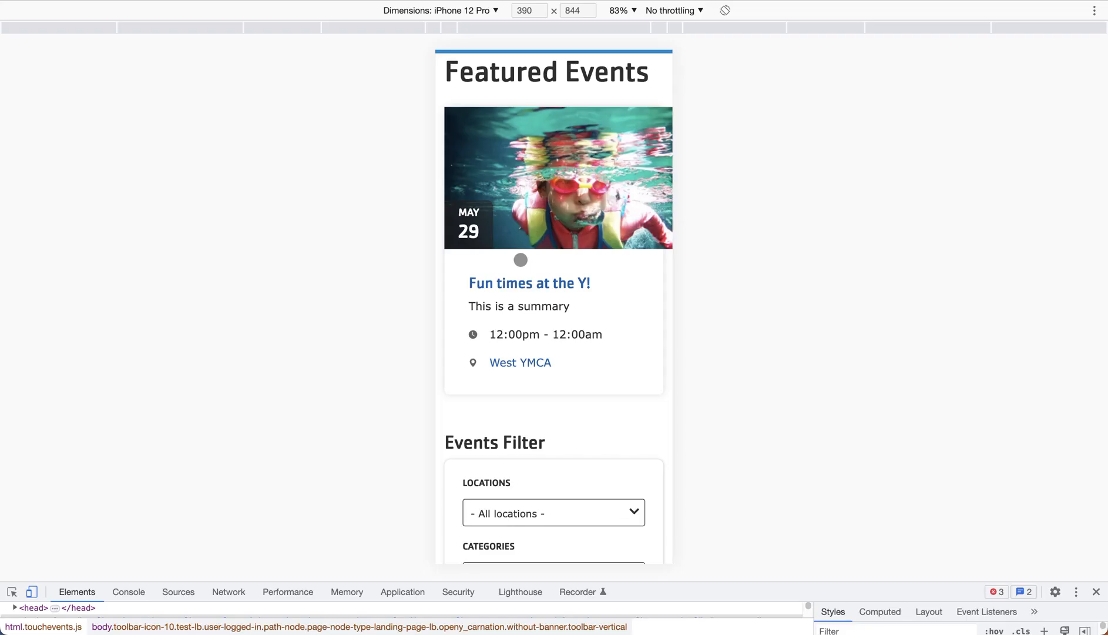
- Examine the events and articles pages in the iPhone 12 Pro mobile emulation at 390 x 844
scroll(520, 259, down, 8)
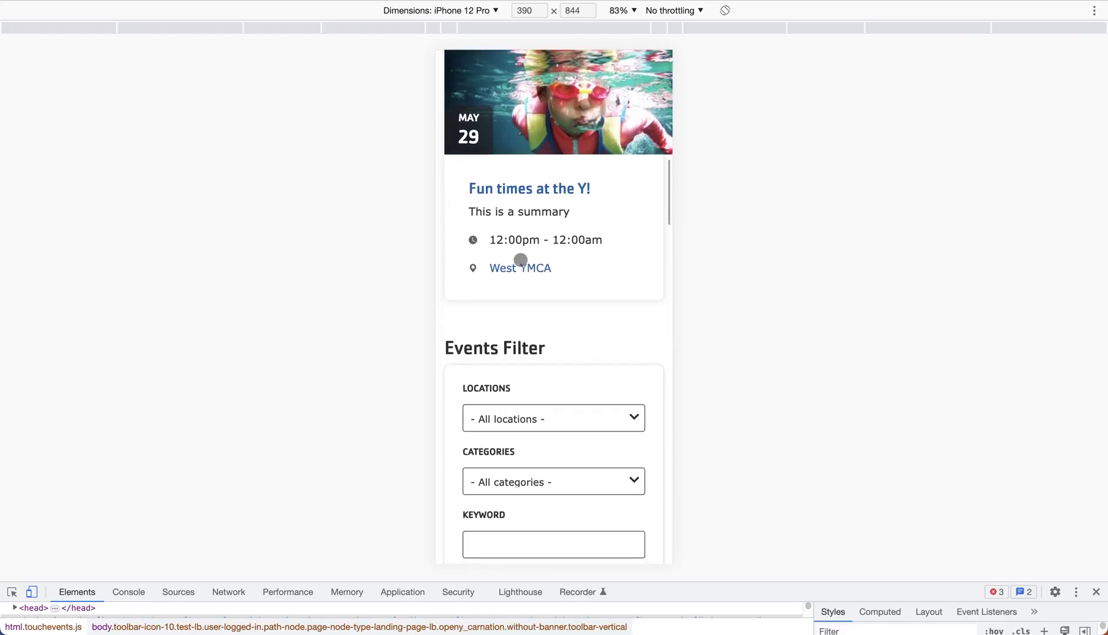
scroll(521, 259, down, 3)
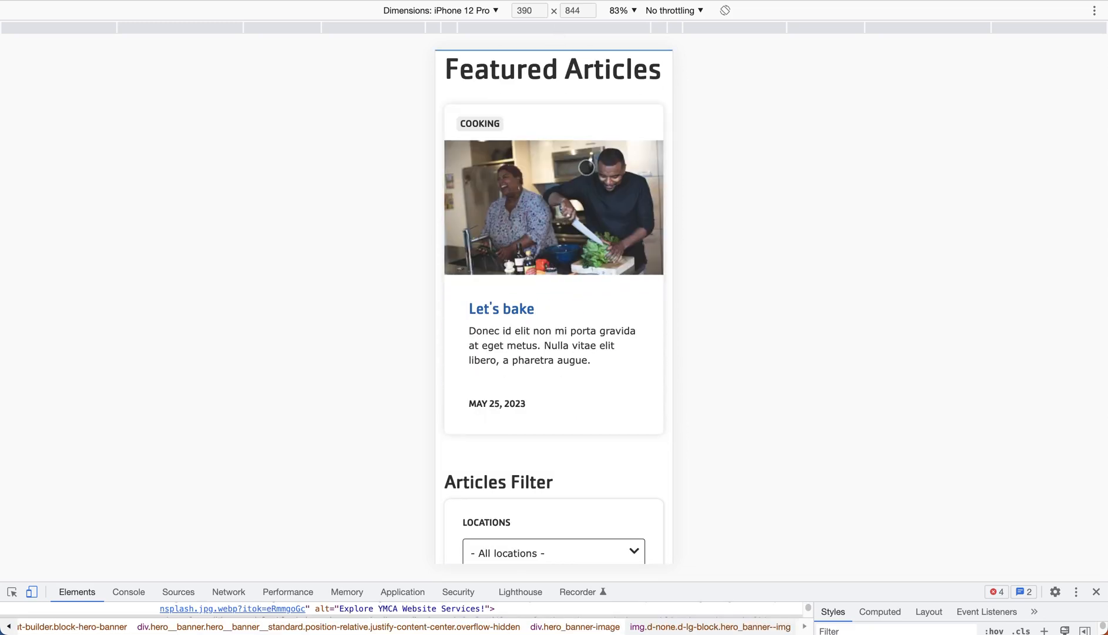
scroll(587, 168, down, 8)
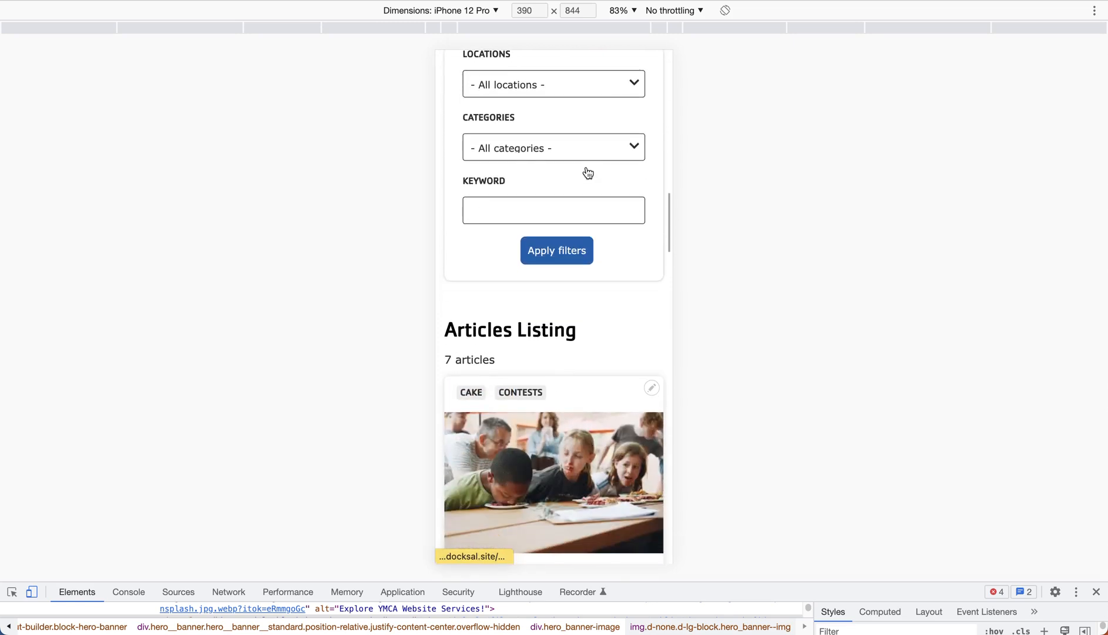
scroll(587, 172, down, 5)
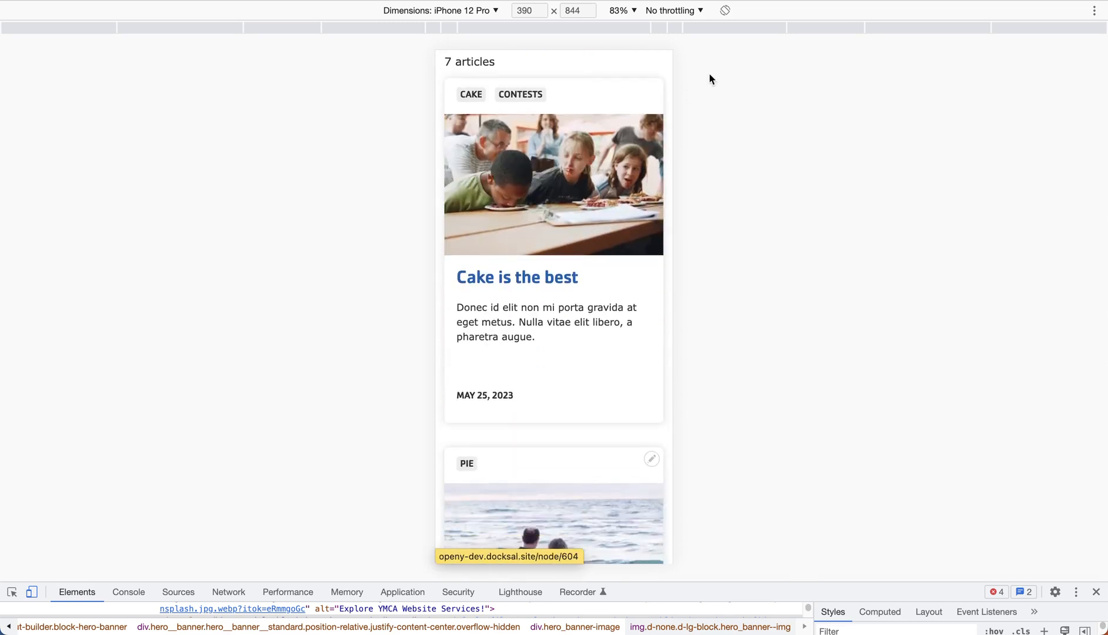